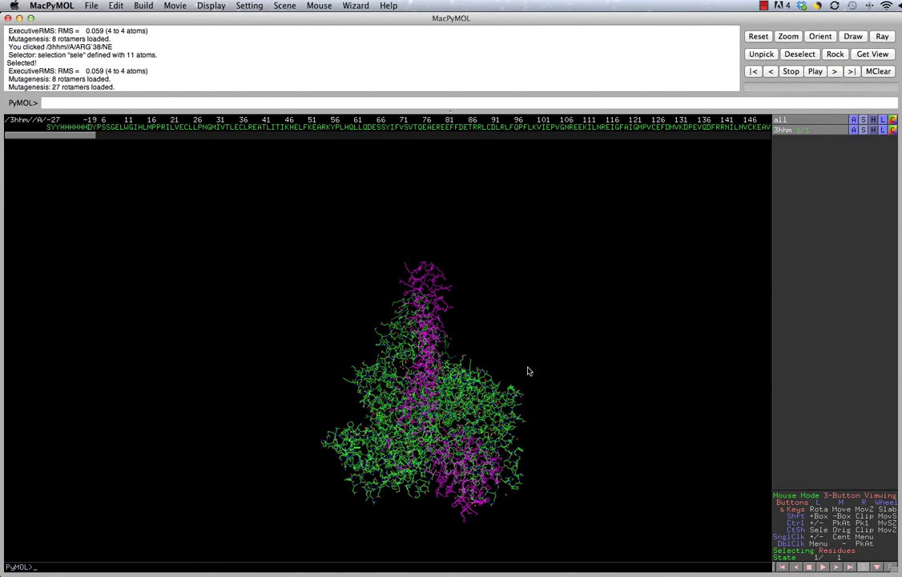
- Turn the 3hhm protein slightly and scroll the sequence bar toward residue 38
mouse_move(527, 369)
left_mouse_down()
mouse_move(416, 368)
mouse_move(511, 375)
mouse_move(535, 362)
left_mouse_up()
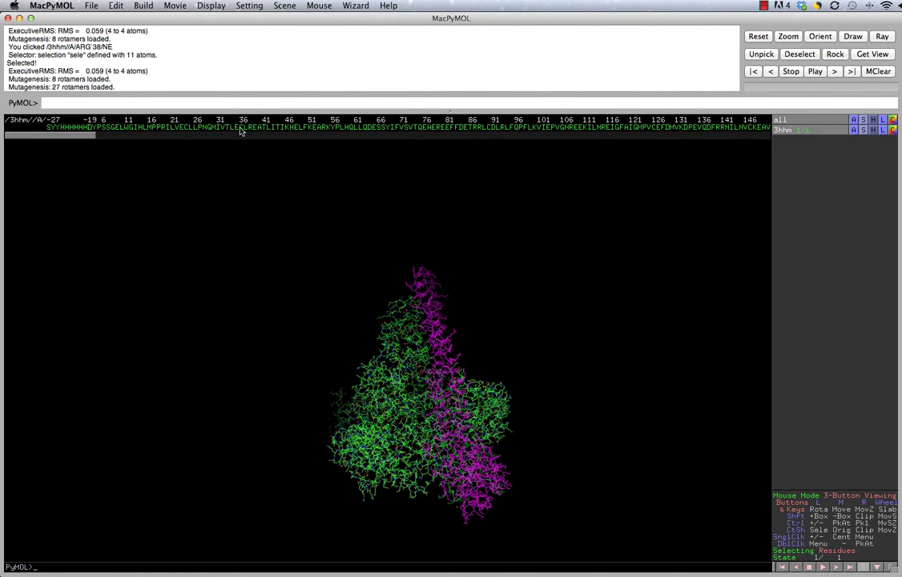
mouse_move(89, 136)
left_mouse_down()
mouse_move(115, 136)
mouse_move(86, 140)
left_mouse_up()
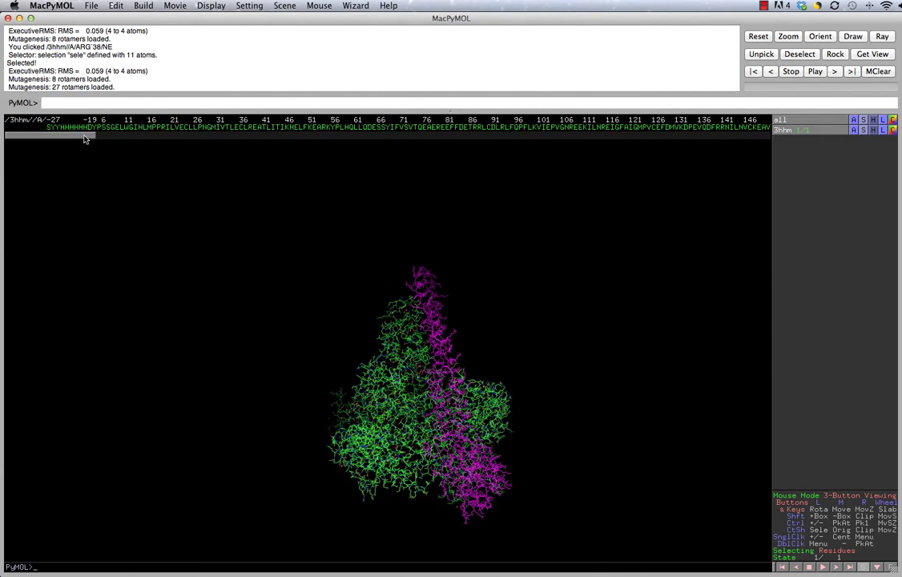
- Select arginine 38 from the sequence and centre the view on it
left_click(250, 127)
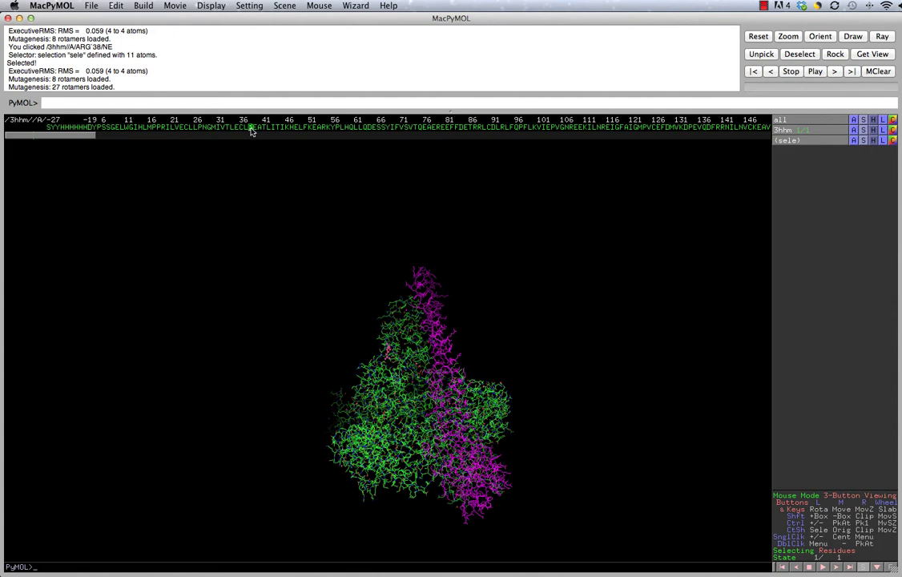
left_click(821, 140)
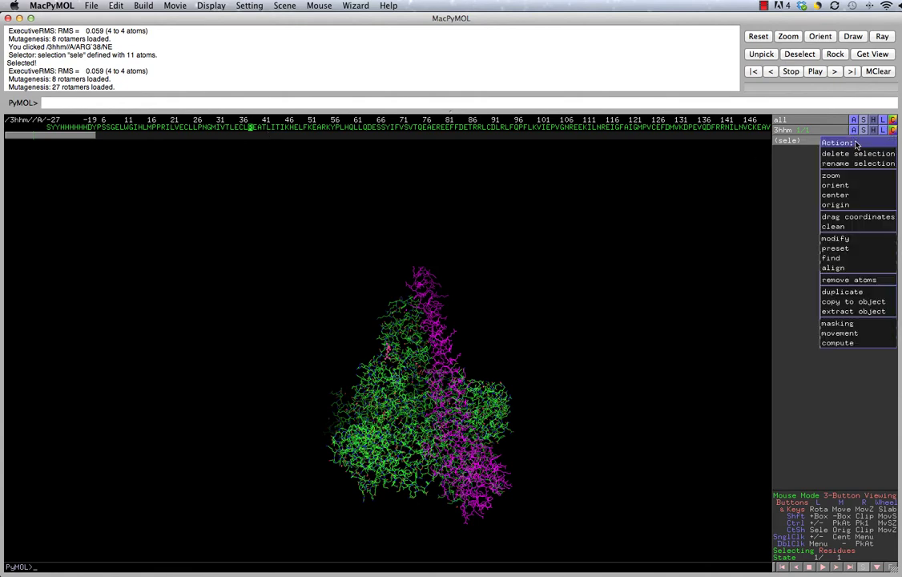
left_click(839, 195)
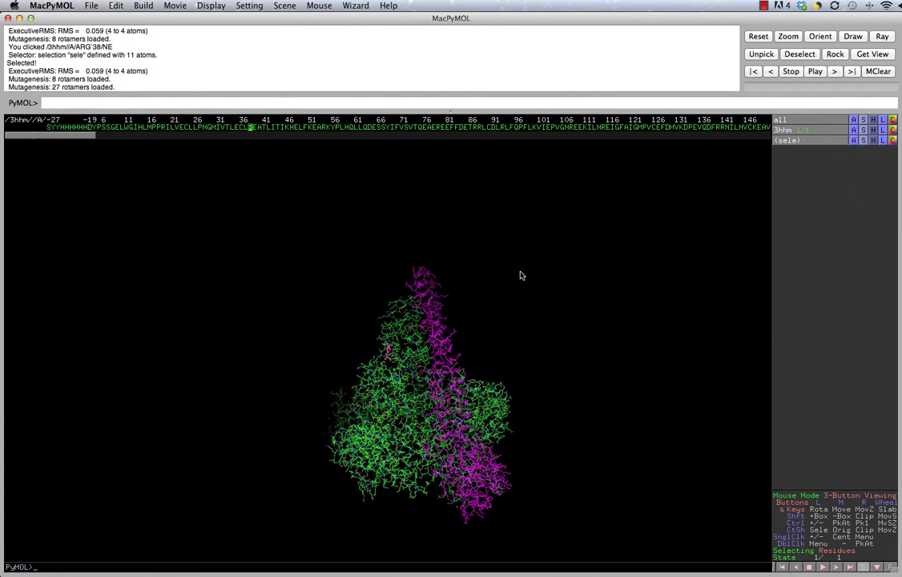
- Zoom in close on residue 38, rotating and adjusting the clipping slab around it
right_click_drag(520, 275, 567, 463)
right_click_drag(554, 282, 610, 518)
right_click_drag(544, 319, 589, 501)
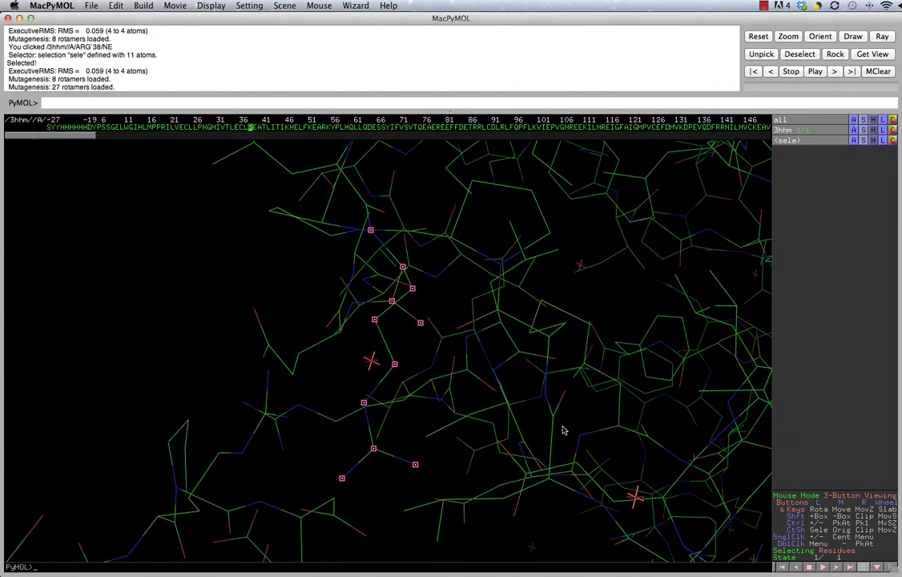
scroll(490, 423, "down", 2)
left_click_drag(489, 423, 543, 418)
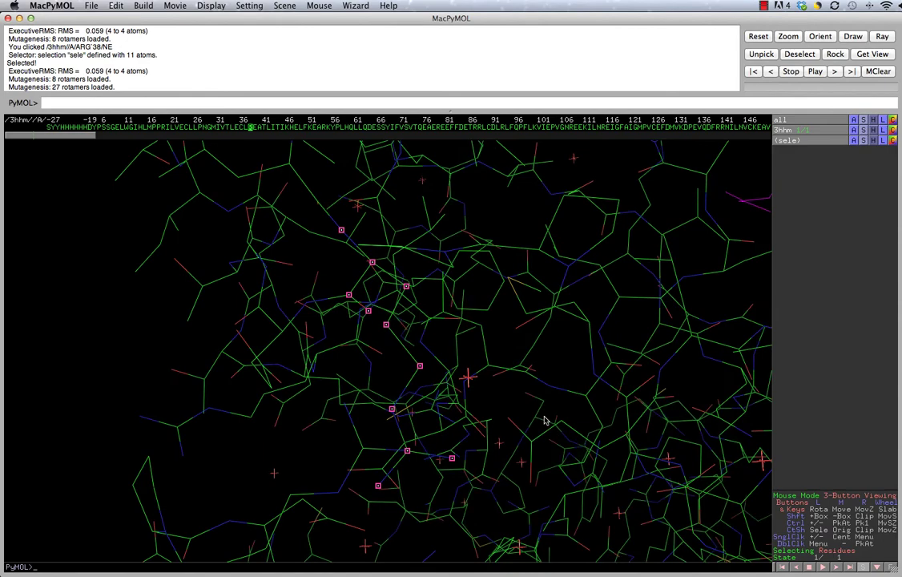
scroll(544, 420, "down", 4)
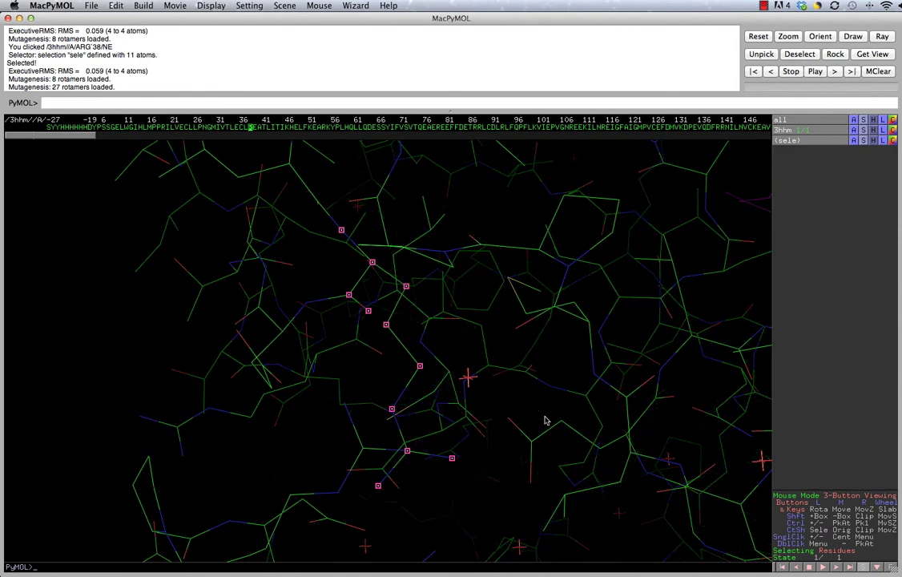
scroll(544, 419, "down", 1)
left_click_drag(545, 420, 534, 387)
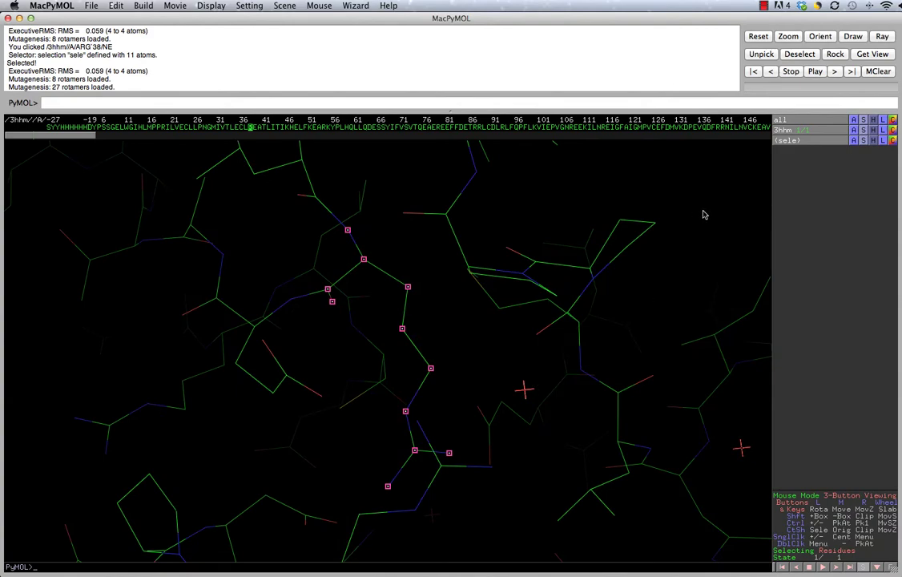
- Clear the residue selection and launch the Mutagenesis wizard
left_click(460, 376)
left_click_drag(460, 376, 471, 346)
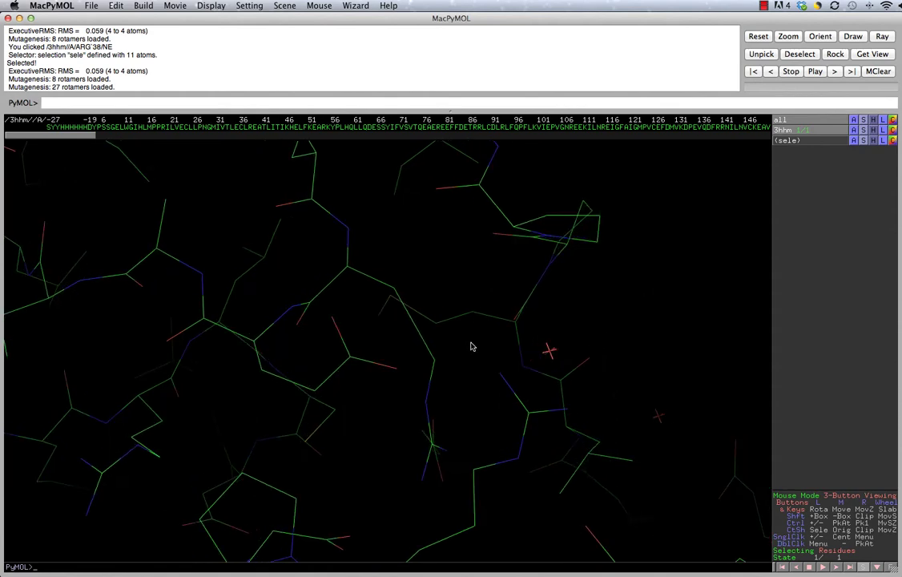
left_click(357, 7)
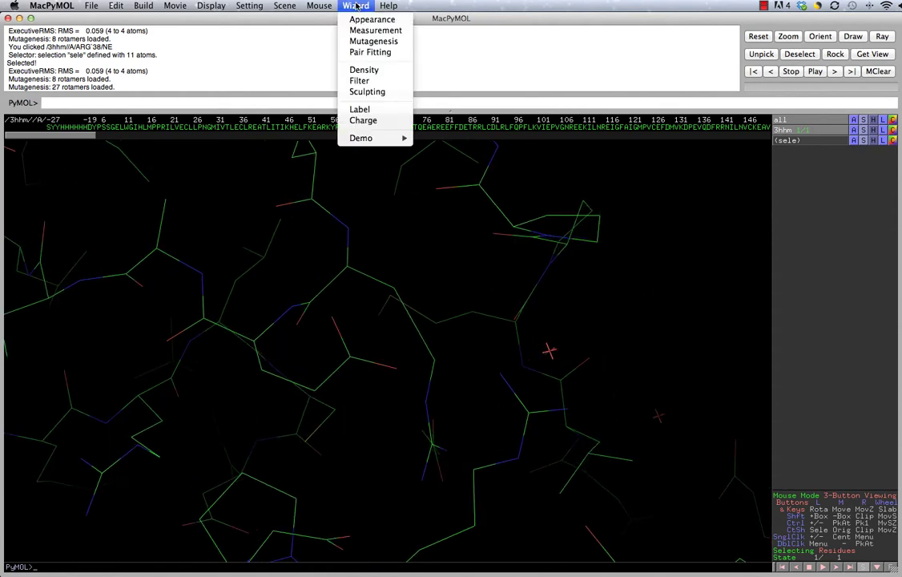
left_click(373, 41)
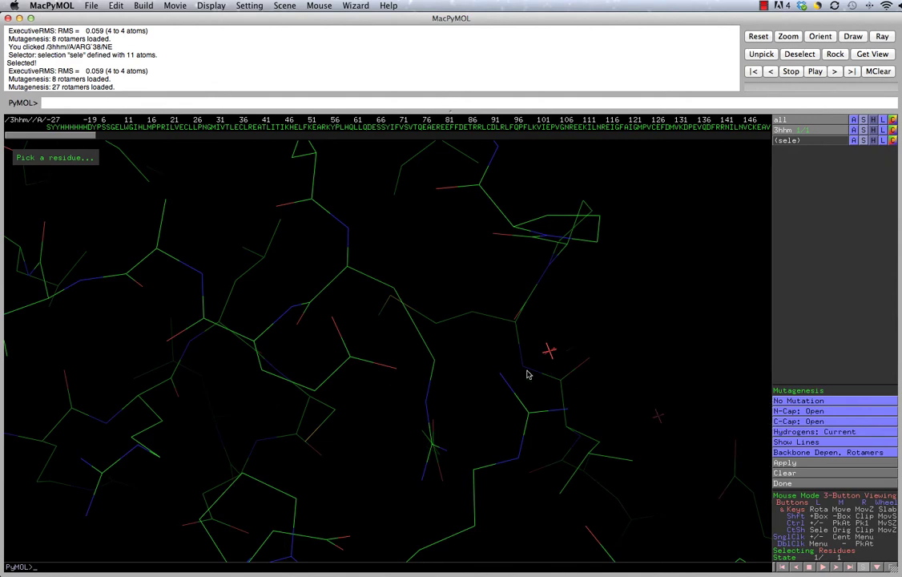
left_click_drag(614, 318, 546, 316)
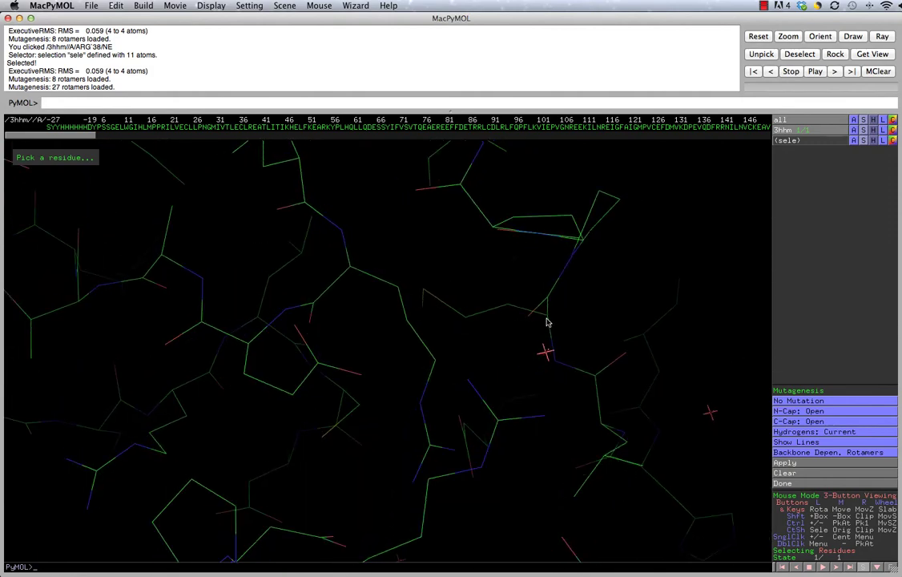
- Pick ARG38 for mutagenesis and inspect its 27 candidate rotamers
left_click(434, 363)
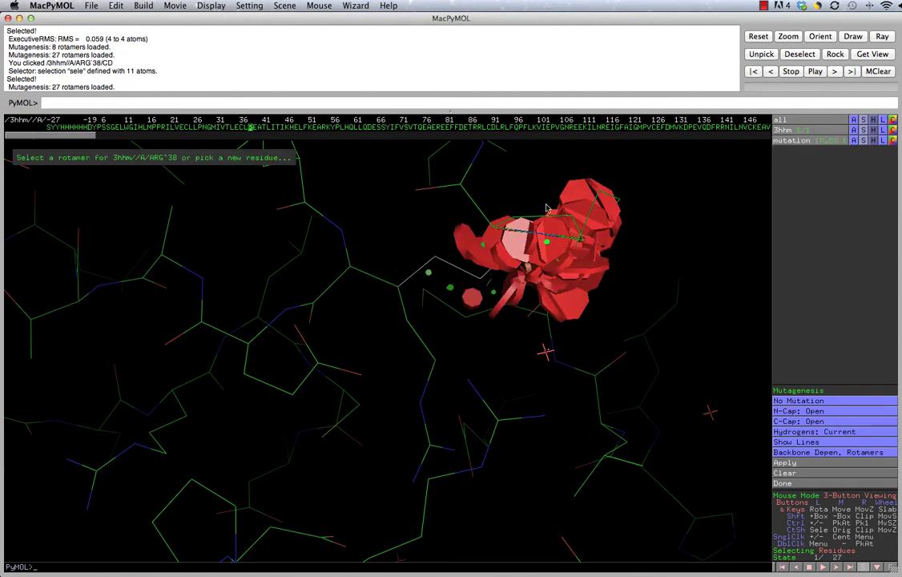
left_click_drag(562, 206, 538, 316)
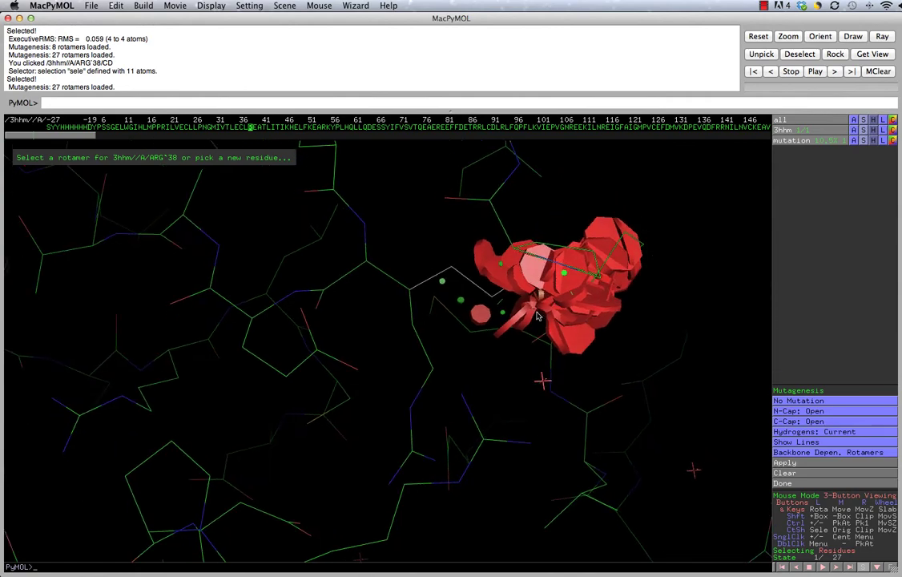
left_click_drag(477, 338, 437, 307)
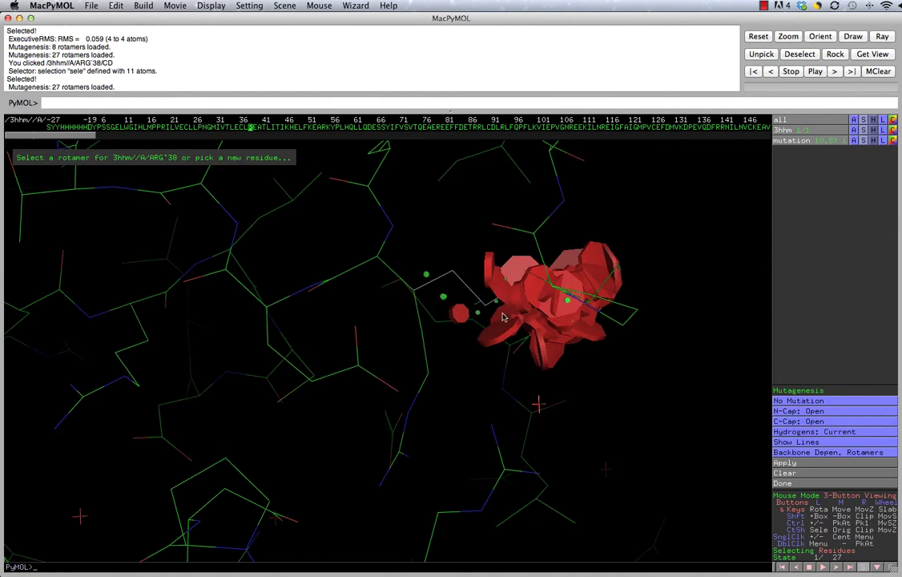
- Choose HIS as the replacement amino acid for residue 38
left_click(803, 402)
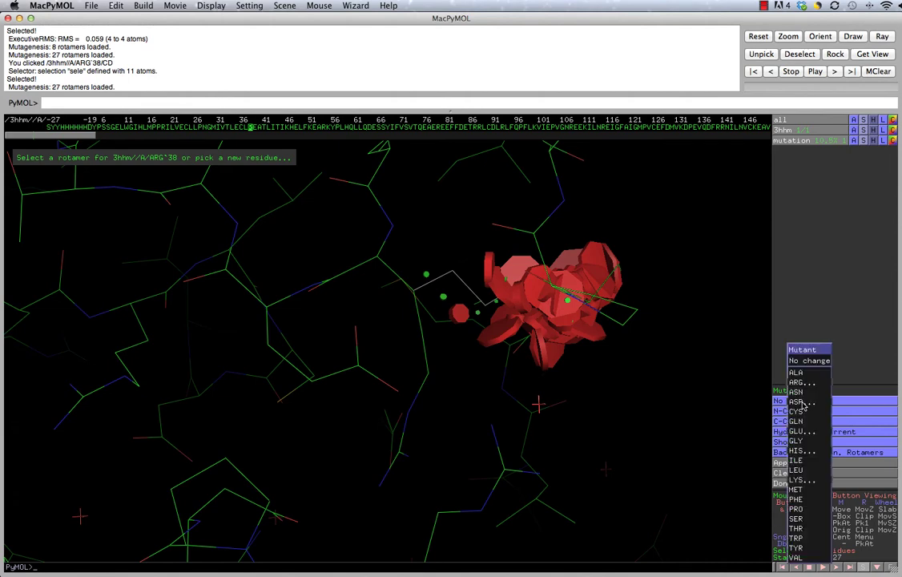
mouse_move(802, 402)
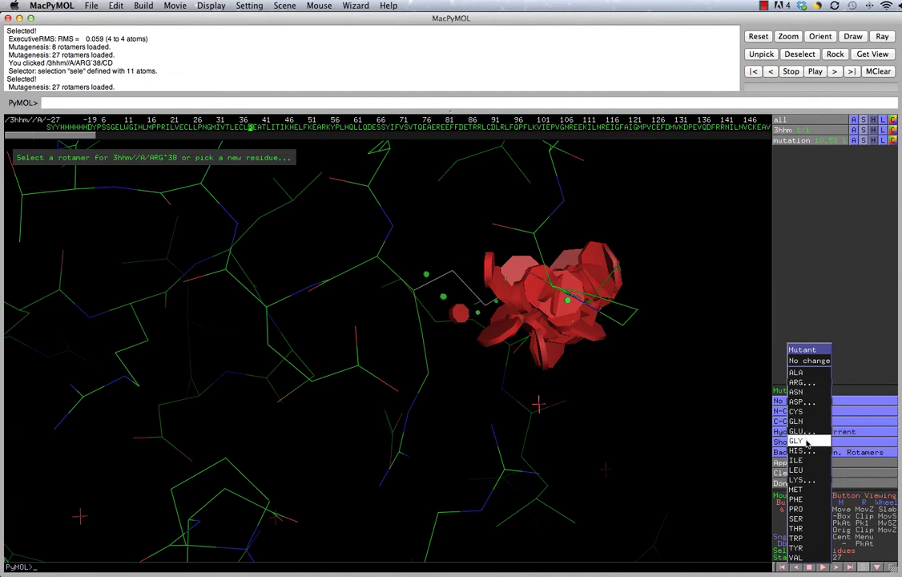
mouse_move(802, 449)
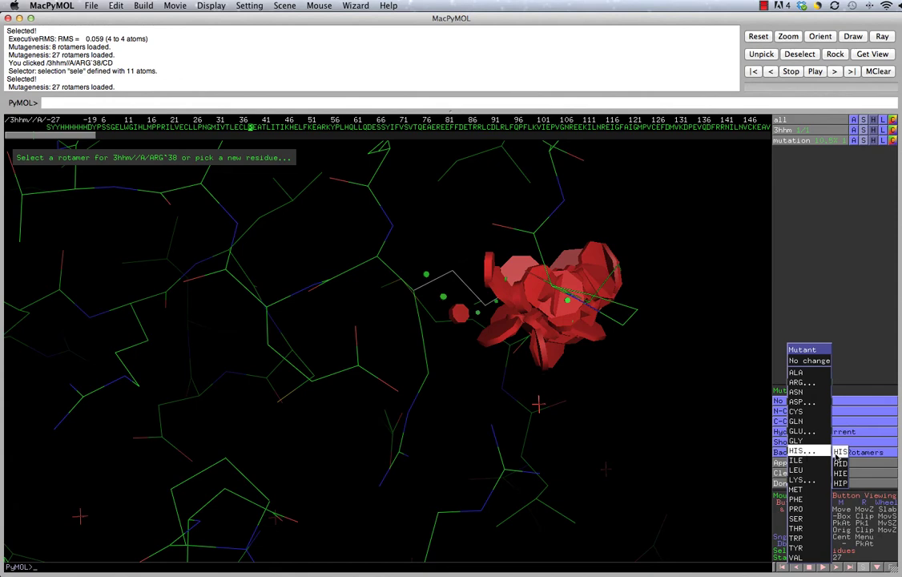
left_click(841, 452)
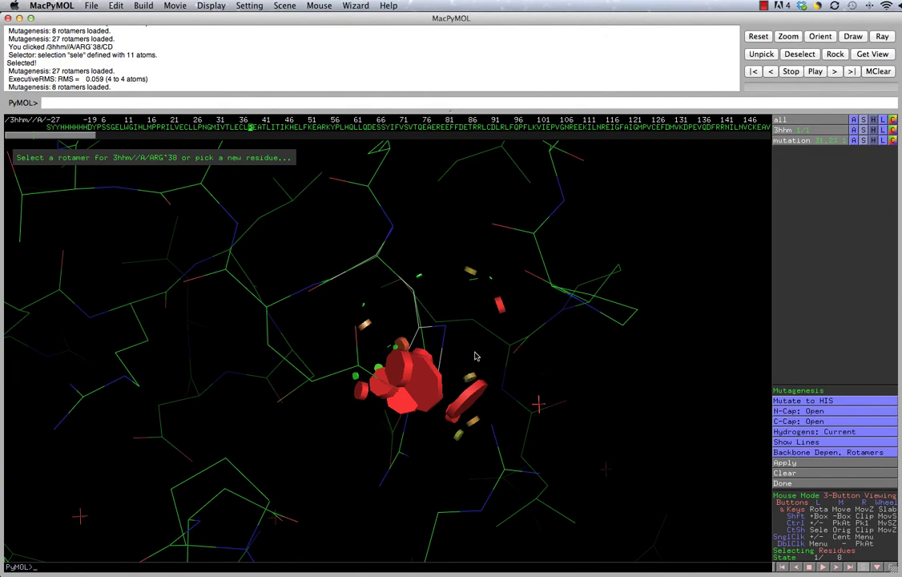
- Rotate the structure to inspect the first histidine rotamer and its clash markers
left_click_drag(472, 352, 419, 374)
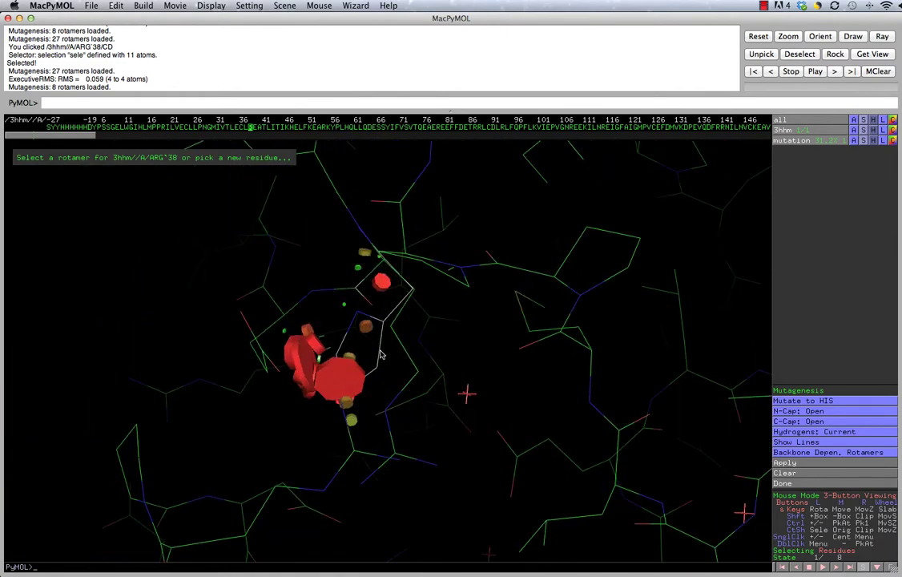
left_click_drag(419, 374, 403, 408)
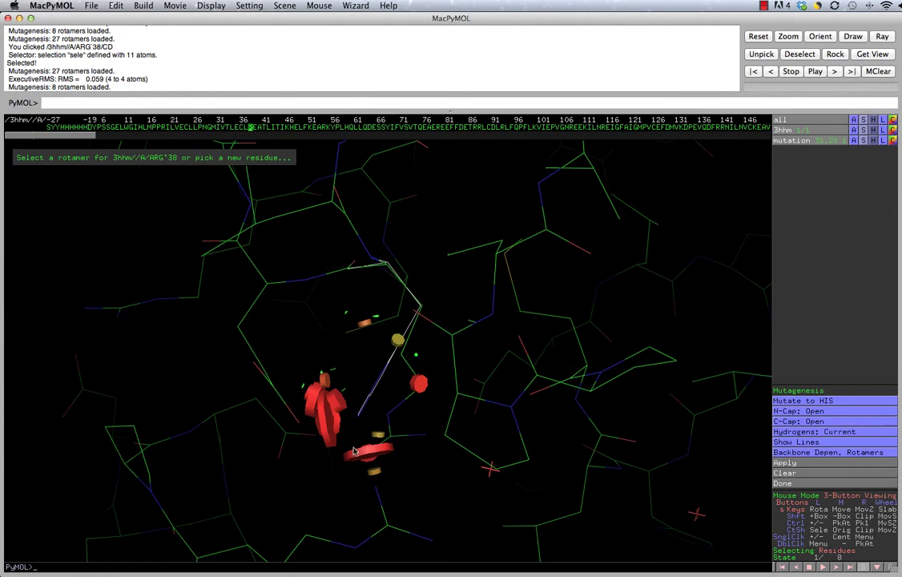
left_click_drag(415, 406, 458, 410)
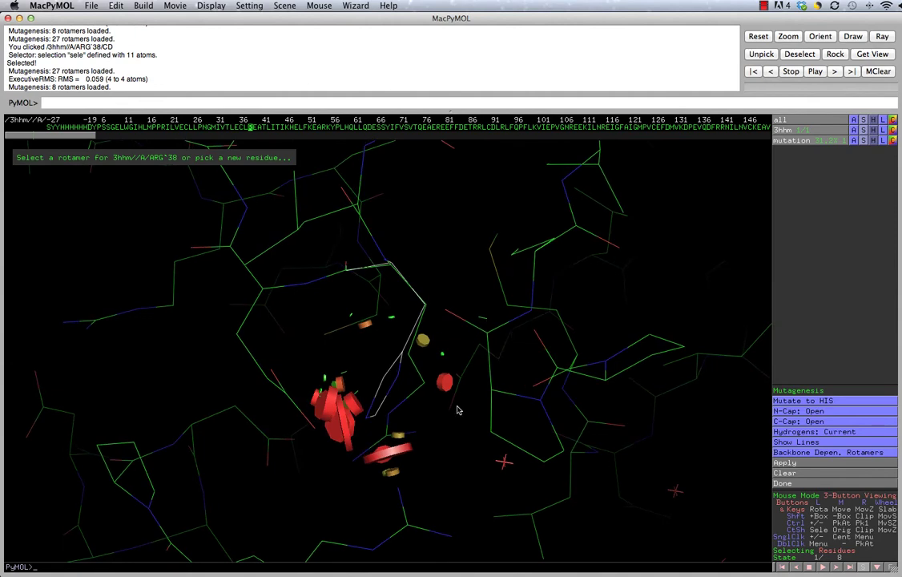
- Step forward through histidine rotamers up to 6 of 8, judging their clashes
key("Right")
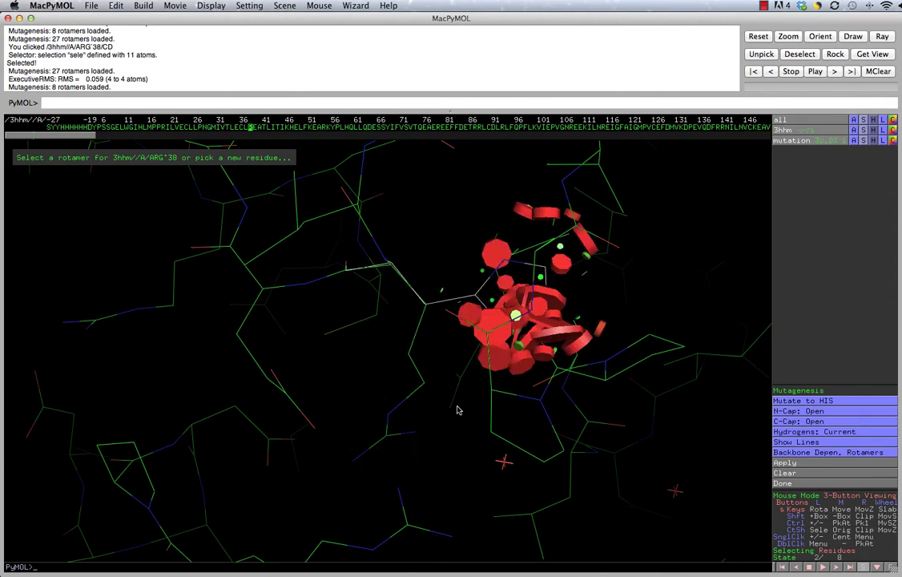
key("Right")
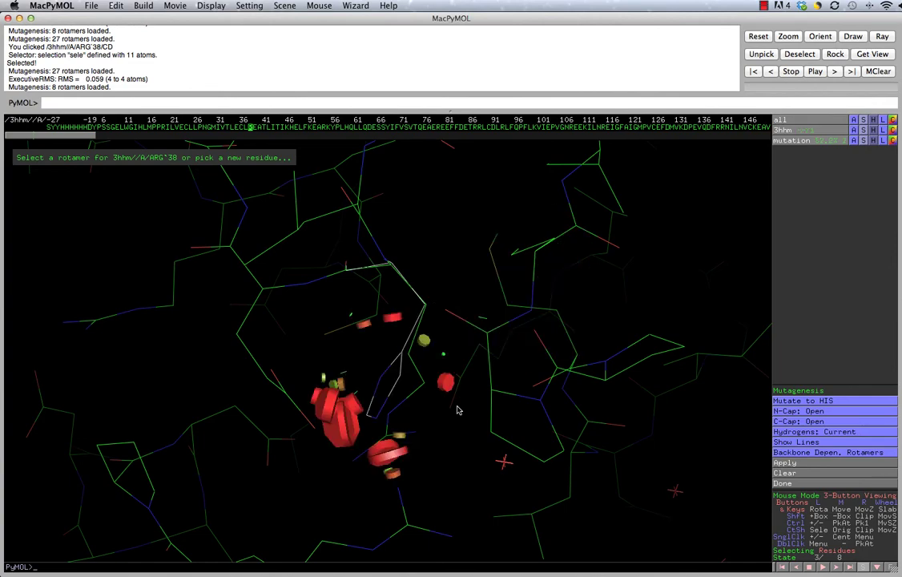
key("Right")
key("Right")
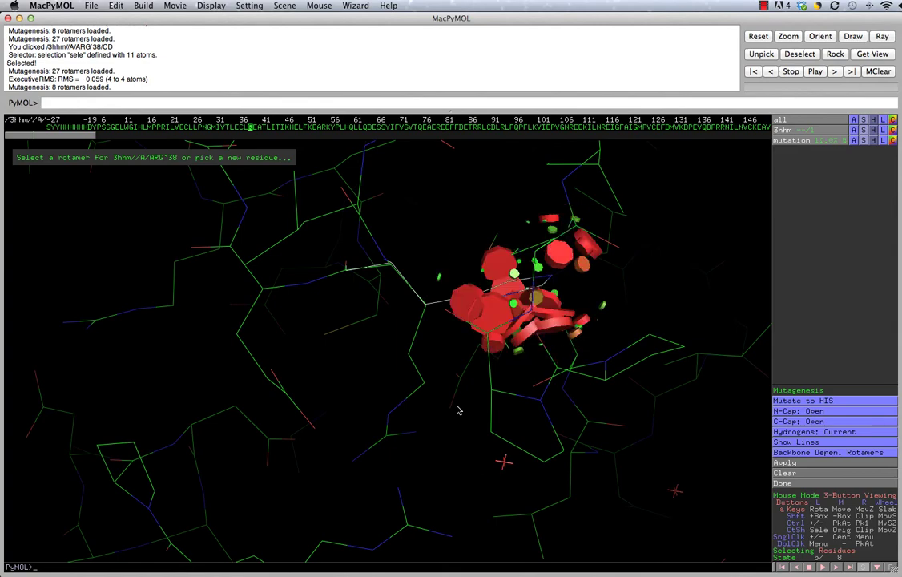
key("Right")
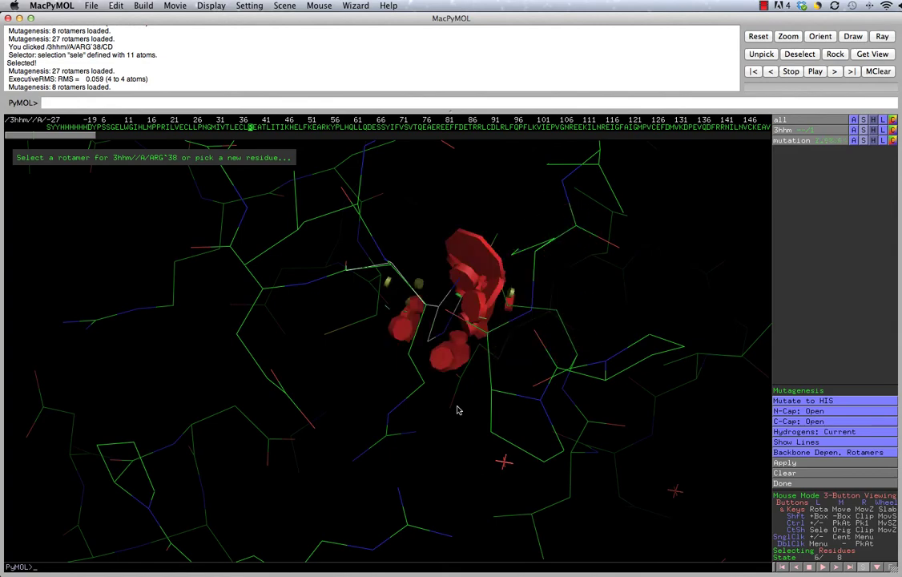
key("Right")
key("Right")
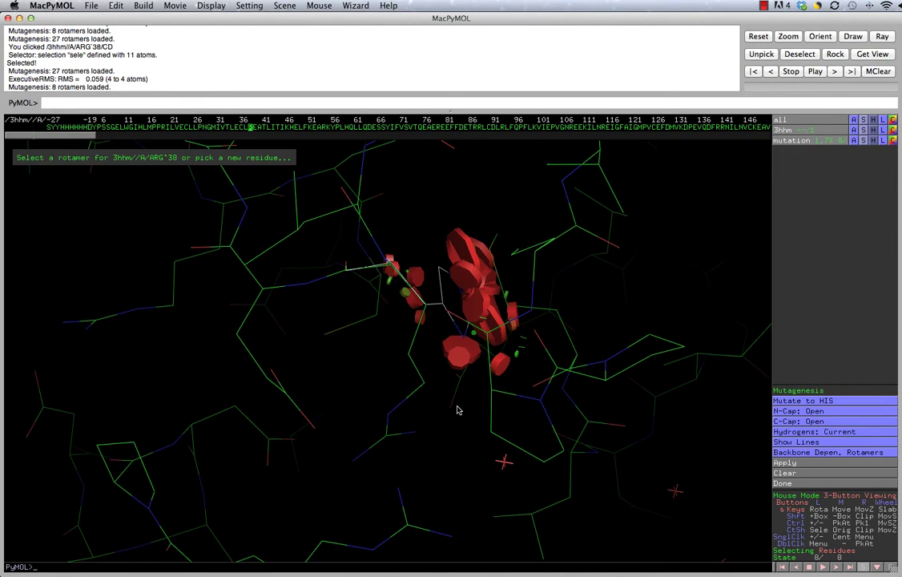
left_click_drag(461, 366, 476, 390)
left_click_drag(542, 278, 511, 303)
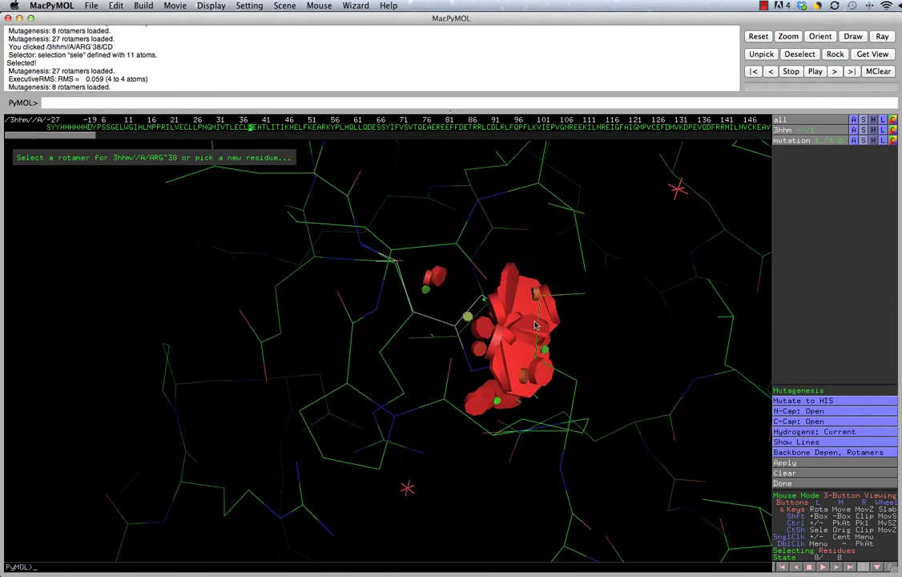
left_click_drag(430, 340, 492, 334)
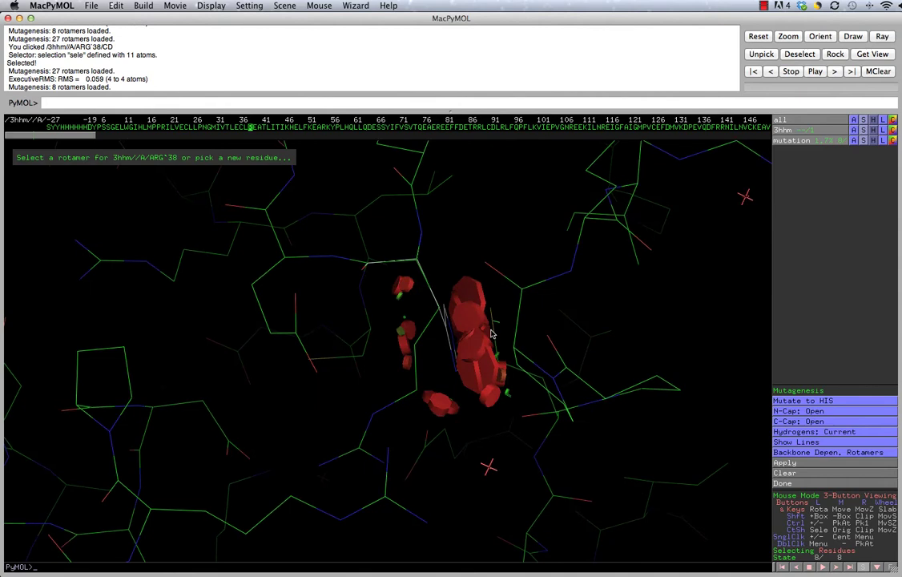
- Step back through earlier rotamers and settle on low-clash rotamer 3 of 8
key("Left")
key("Left")
key("Left")
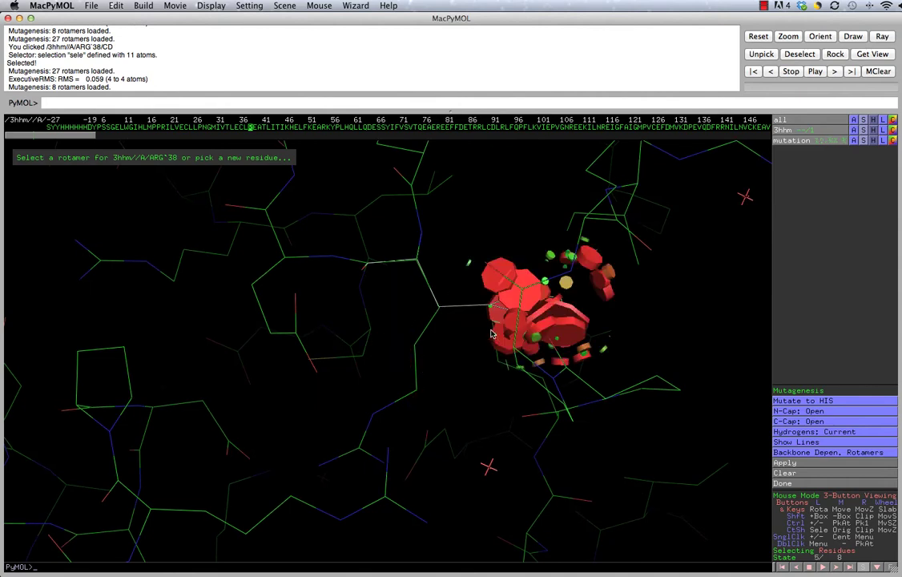
key("Left")
key("Left")
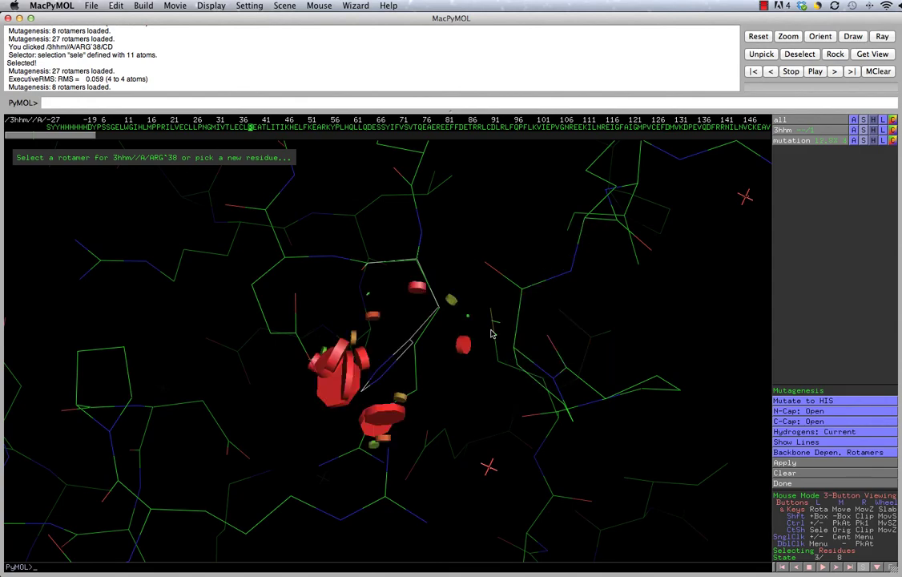
left_click_drag(455, 315, 503, 325)
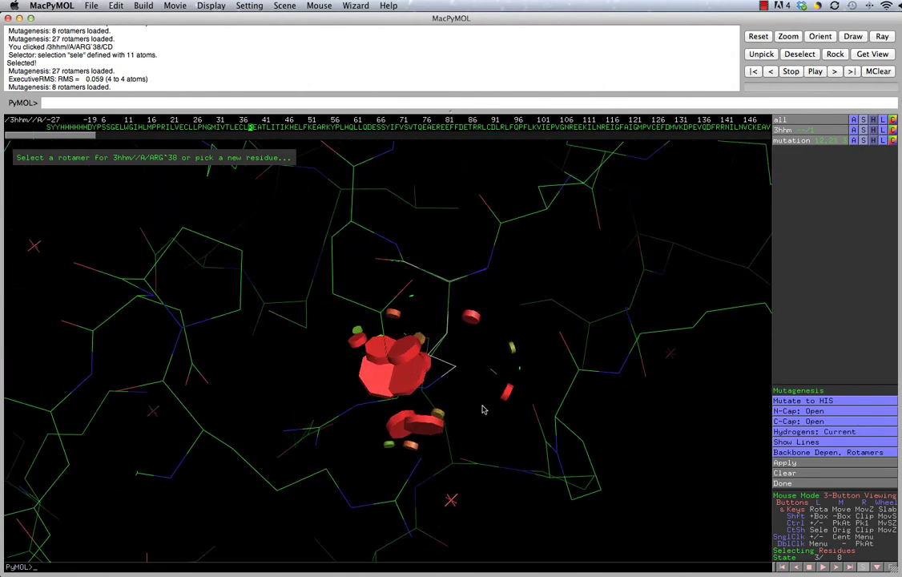
left_click_drag(474, 394, 494, 371)
key("Left")
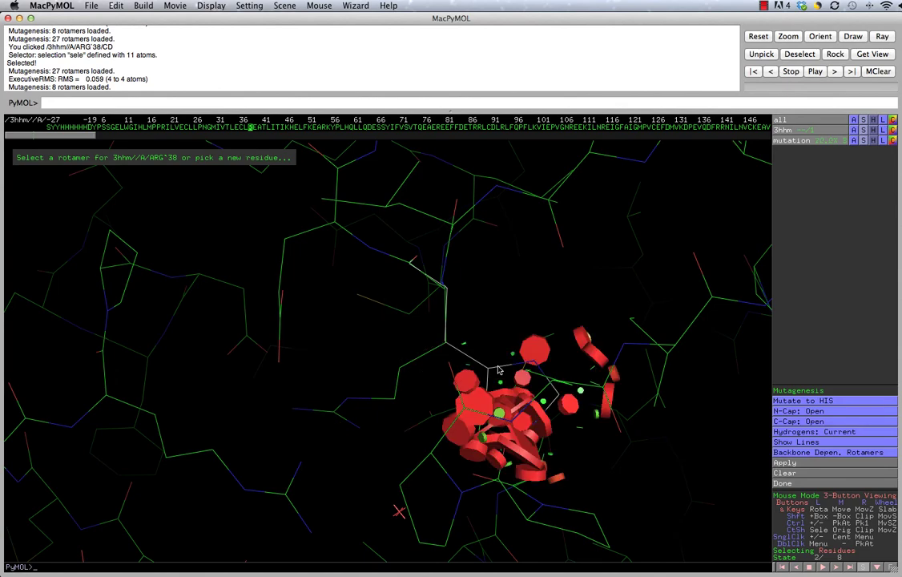
key("Left")
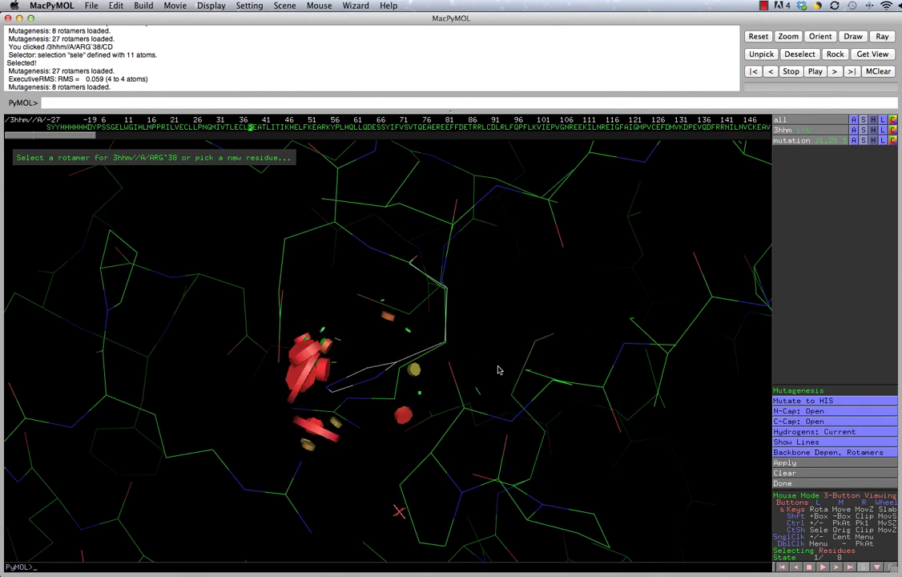
left_click_drag(434, 334, 346, 352)
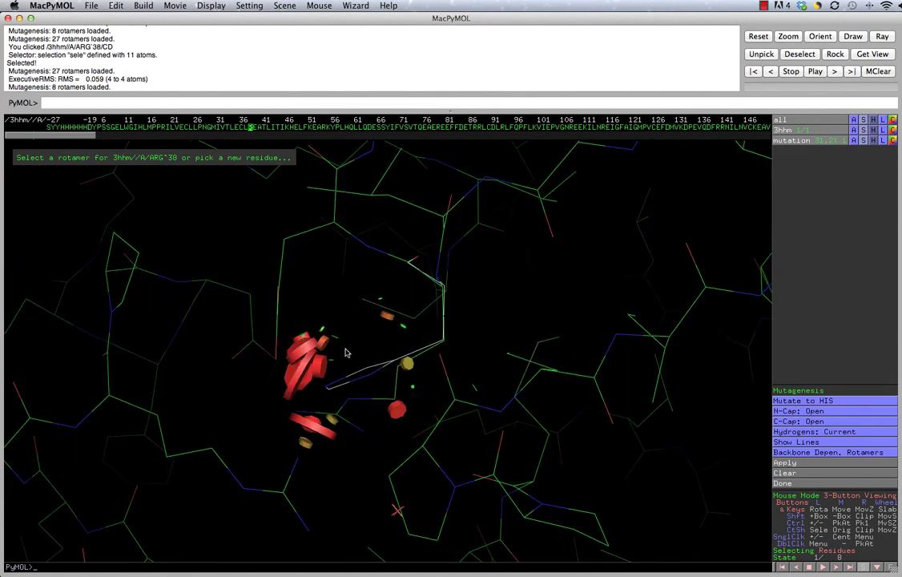
key("Right")
key("Right")
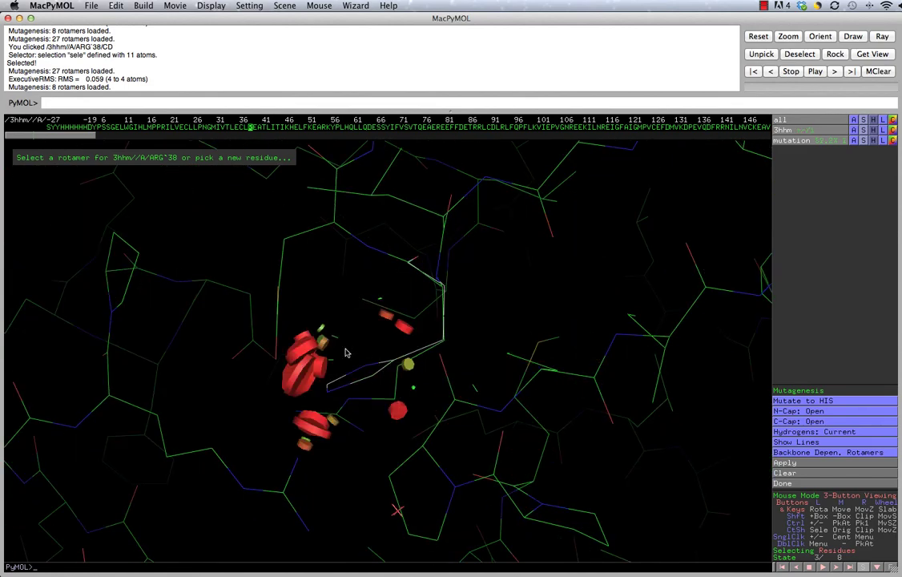
mouse_move(345, 352)
left_mouse_down()
mouse_move(393, 360)
mouse_move(337, 355)
left_mouse_up()
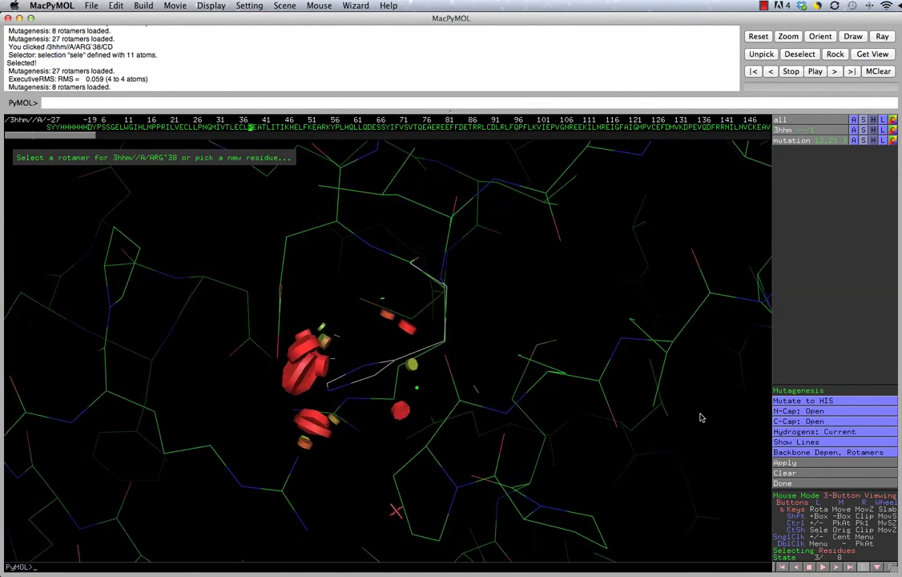
- Apply histidine rotamer 3 at residue 38, check the result, and close the wizard
left_click(793, 463)
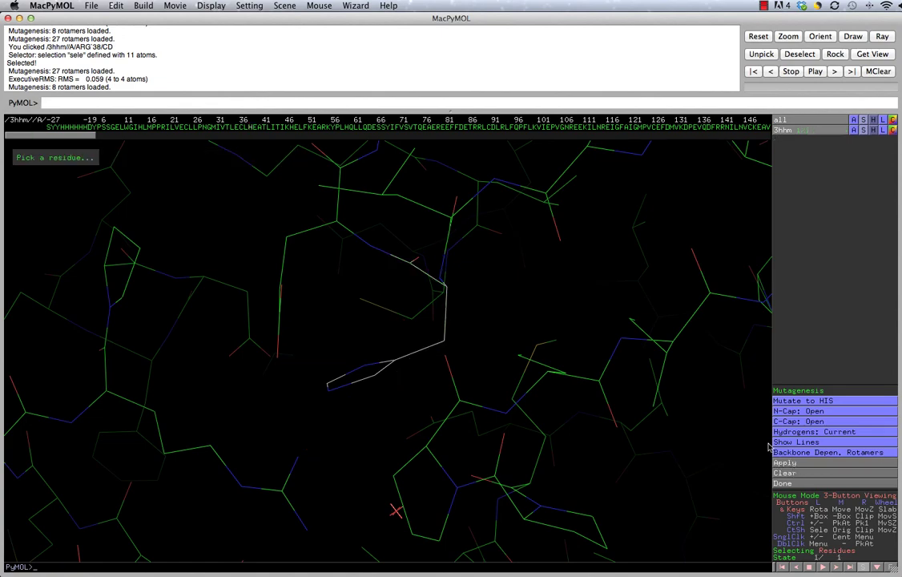
left_click_drag(518, 258, 447, 372)
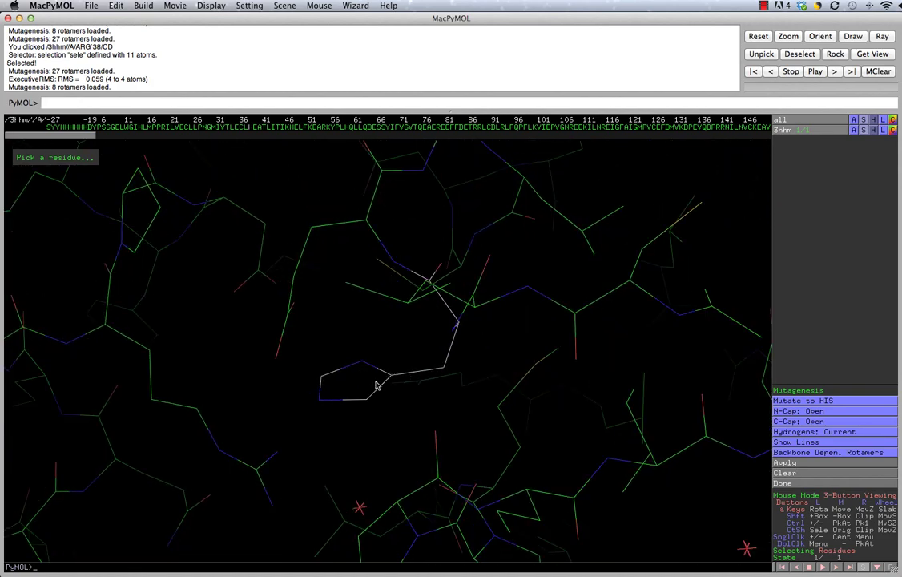
left_click(782, 483)
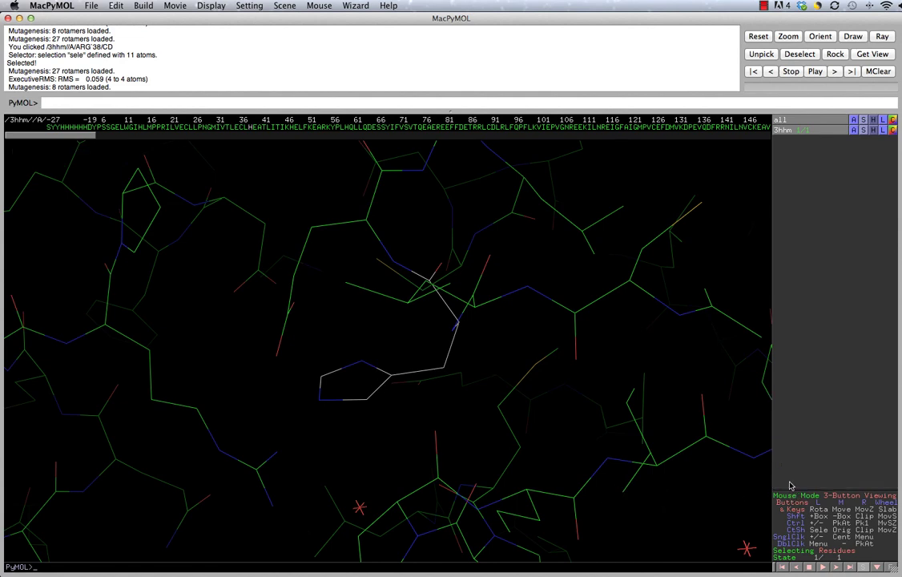